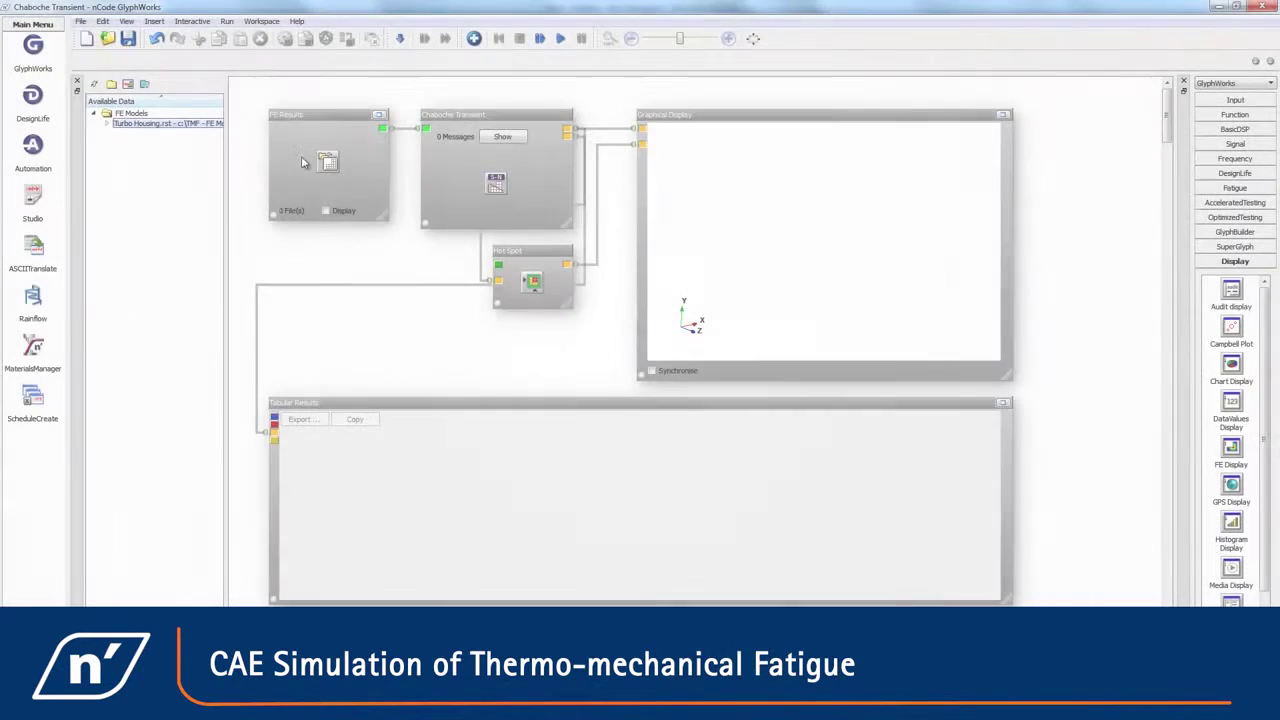
# Show the turbo housing maximized, with Load Case 17 temperature contours as the result case
pyautogui.click(325, 212)
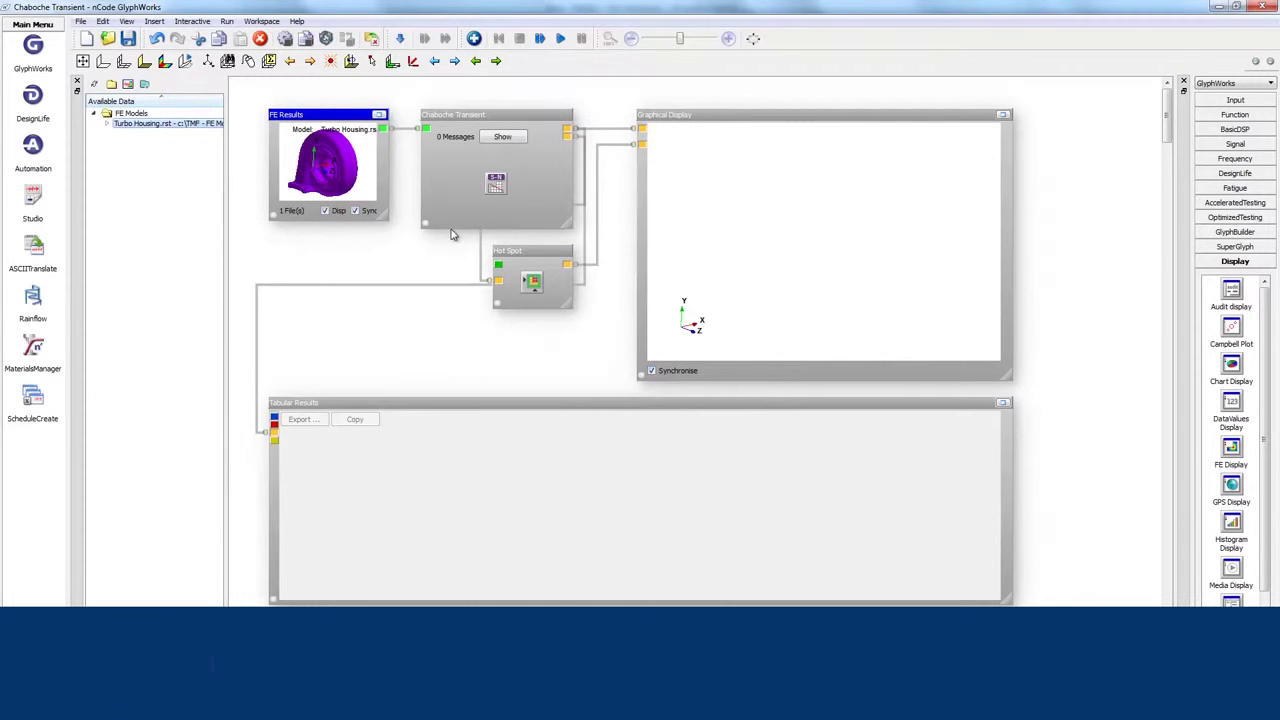
pyautogui.click(379, 114)
pyautogui.doubleClick(378, 88)
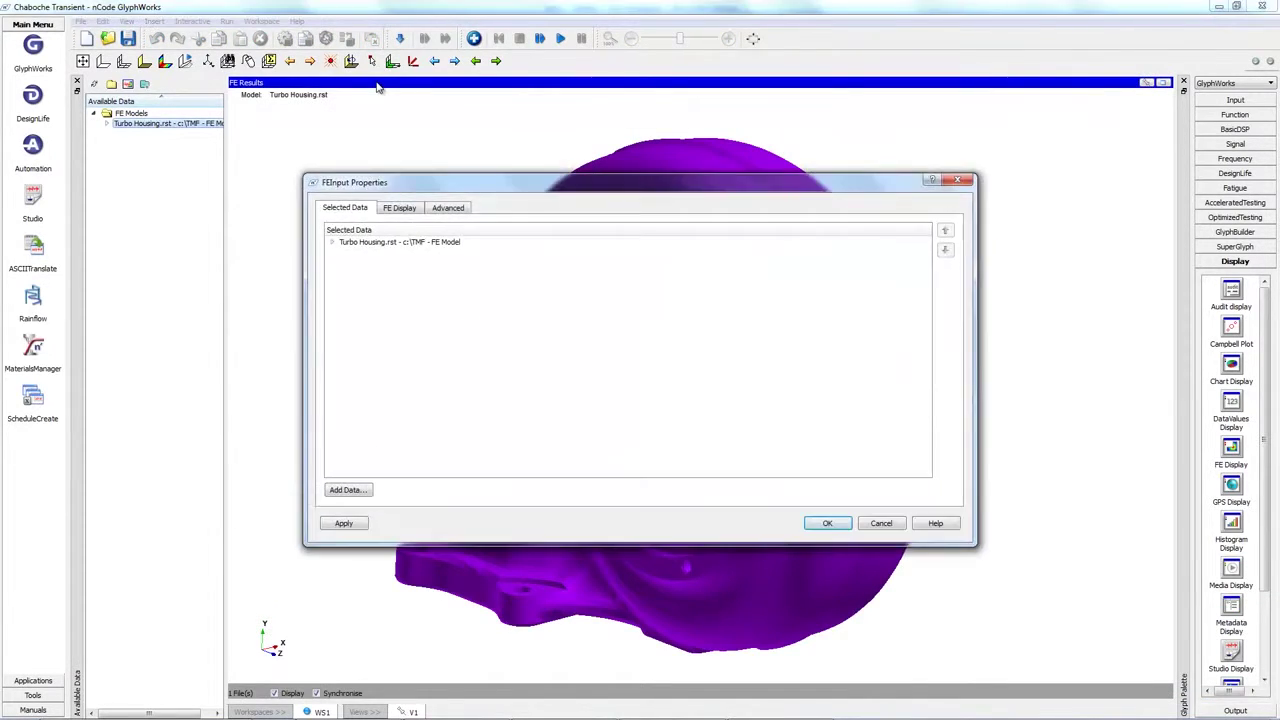
pyautogui.click(402, 208)
pyautogui.click(566, 254)
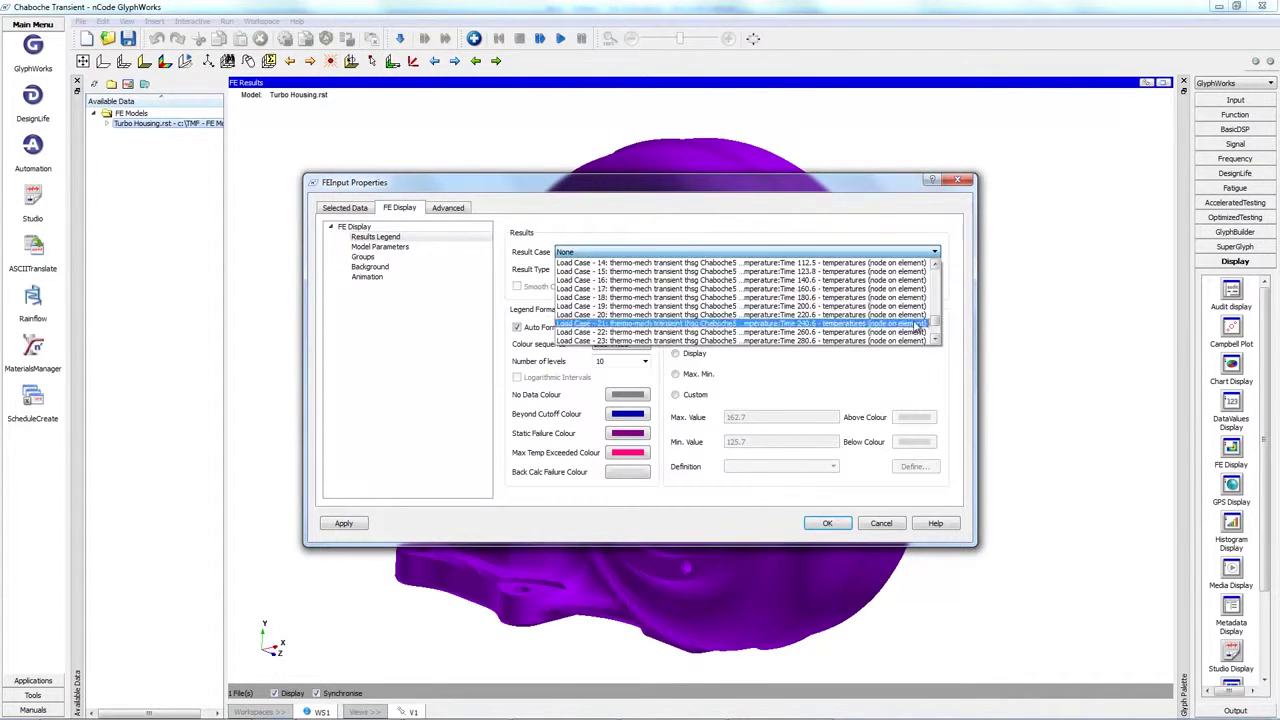
pyautogui.click(836, 289)
pyautogui.click(827, 523)
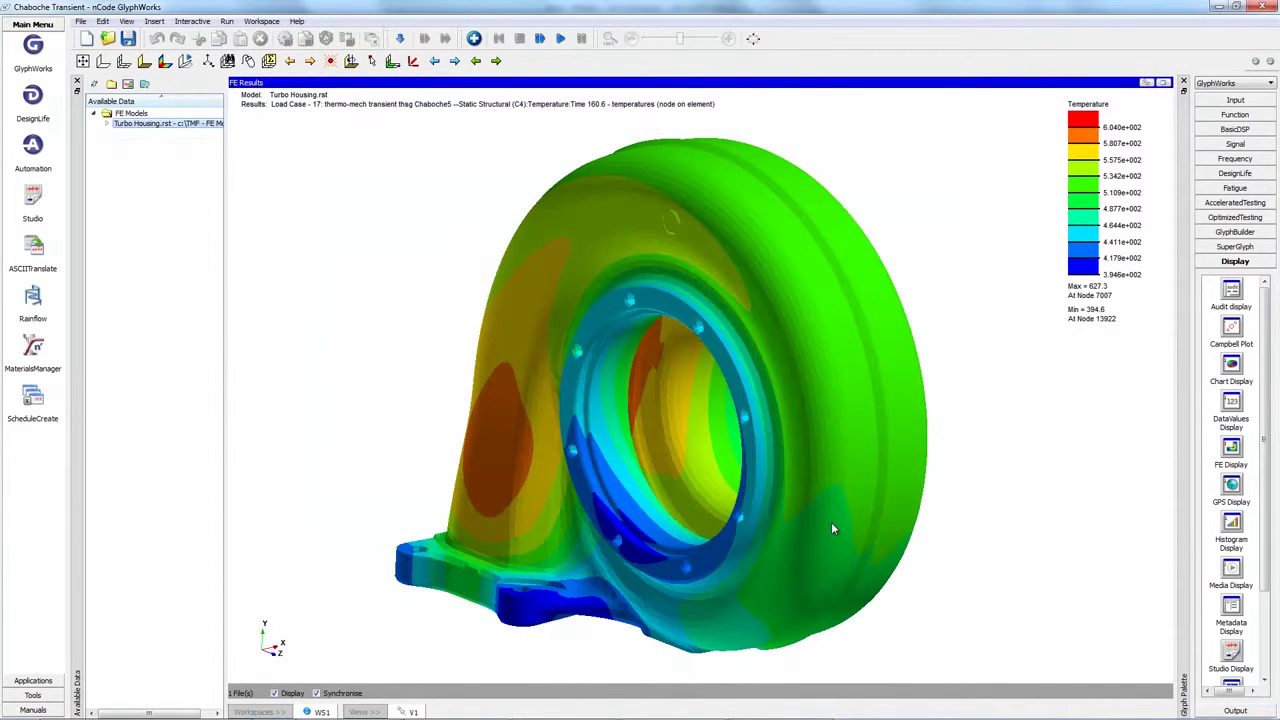
# Rotate the housing model with the trackball to a more side-on view
pyautogui.moveTo(831, 522)
pyautogui.mouseDown()
pyautogui.moveTo(807, 484)
pyautogui.moveTo(826, 514)
pyautogui.mouseUp()
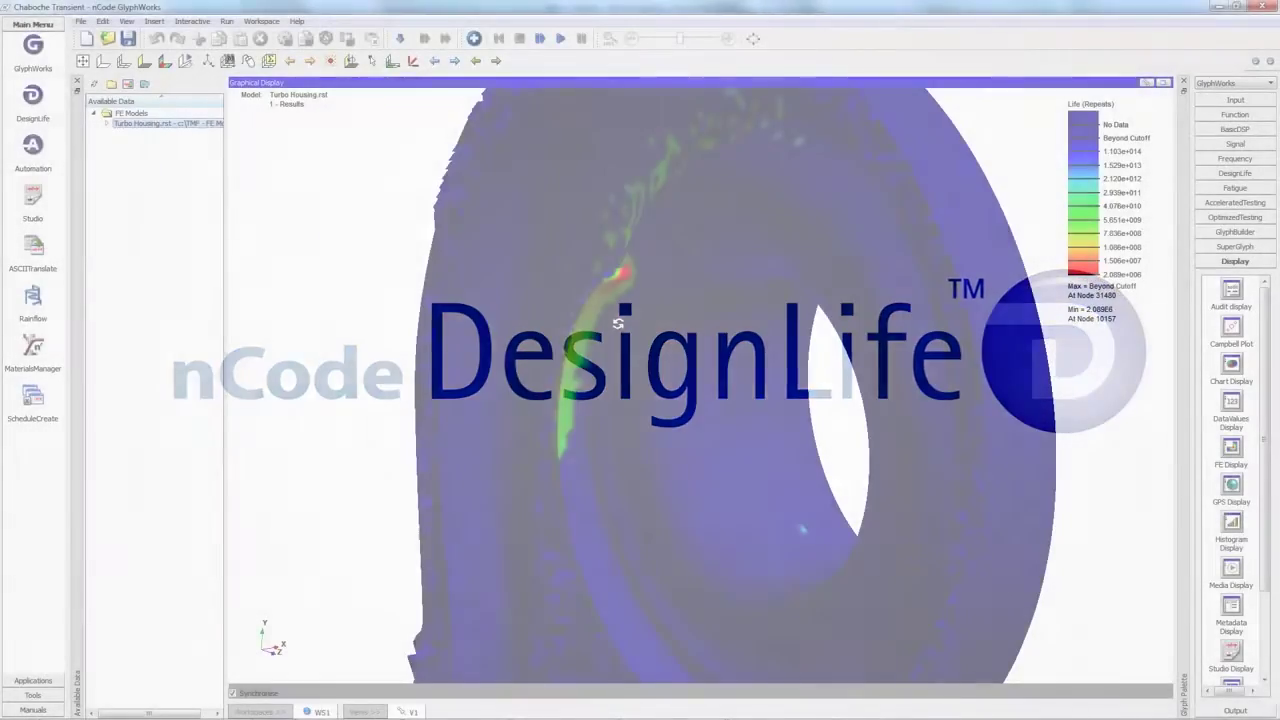
pyautogui.moveTo(617, 323)
pyautogui.mouseDown()
pyautogui.moveTo(617, 357)
pyautogui.moveTo(631, 366)
pyautogui.moveTo(667, 351)
pyautogui.mouseUp()
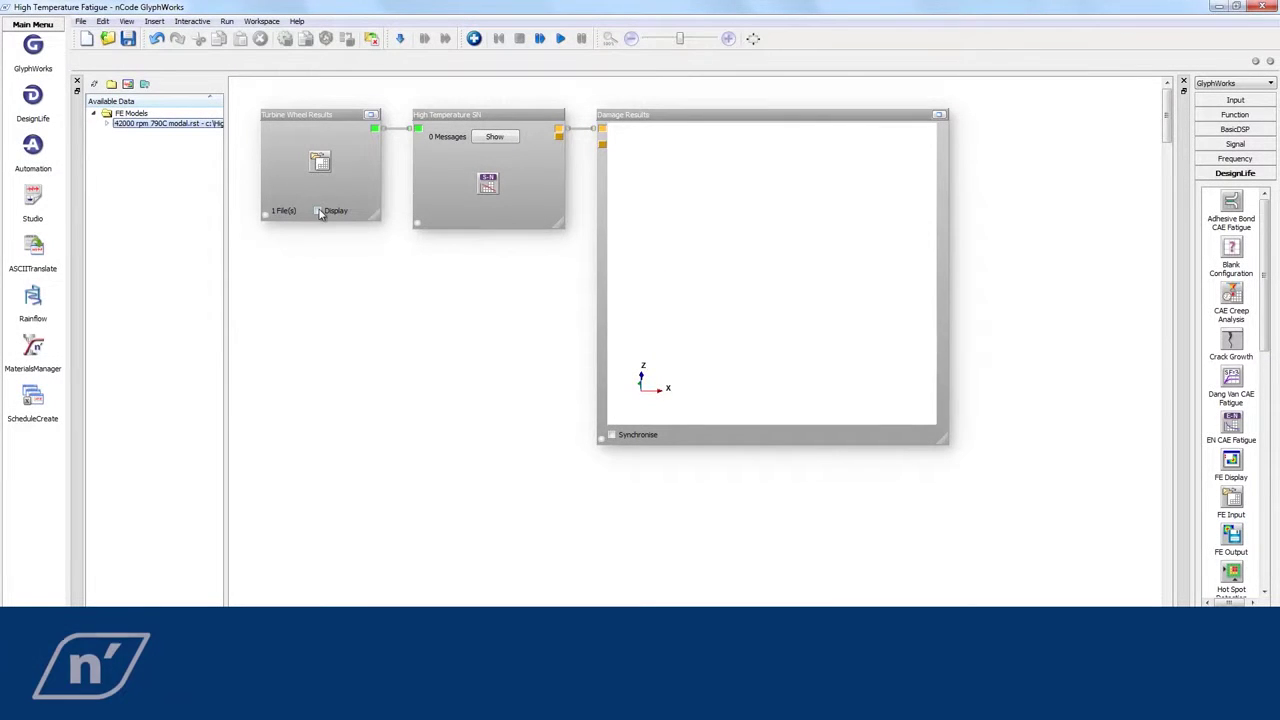
# Show the turbine wheel preview and maximize the Damage Results display
pyautogui.click(318, 211)
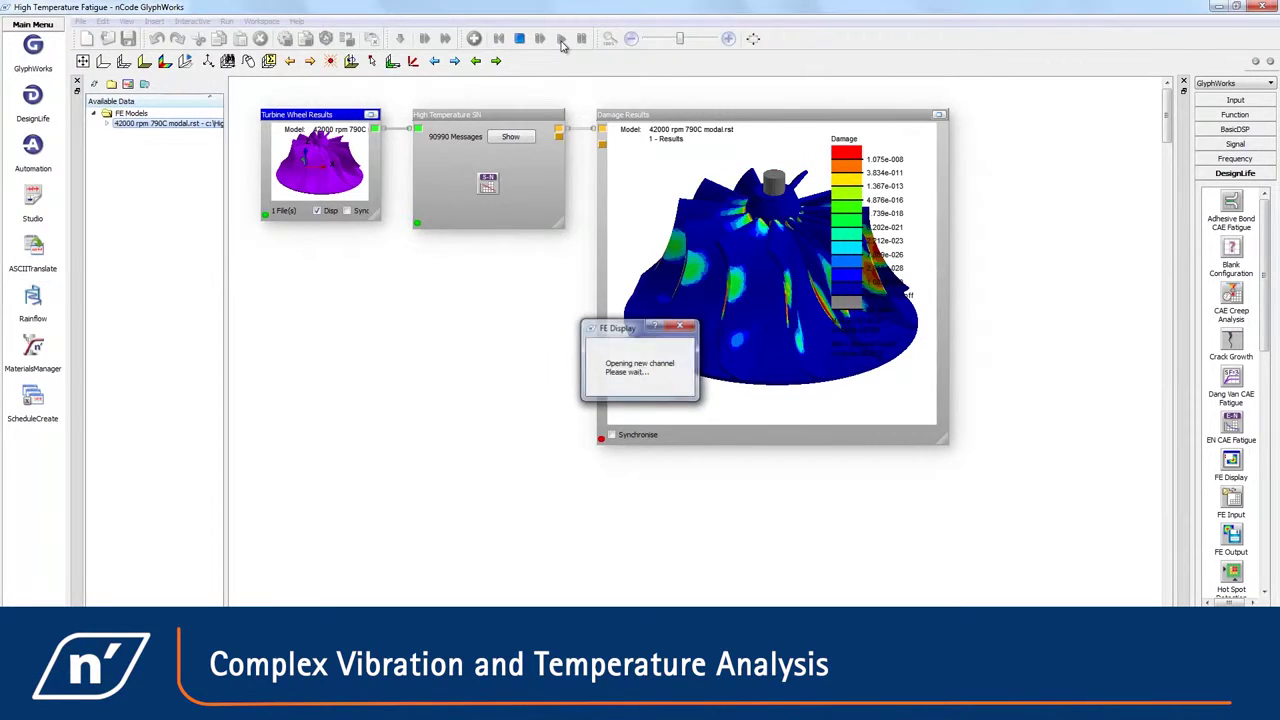
pyautogui.click(938, 115)
# Check the Damage Results animation settings unchanged, then select the OEM A, B and C time series
pyautogui.doubleClick(928, 88)
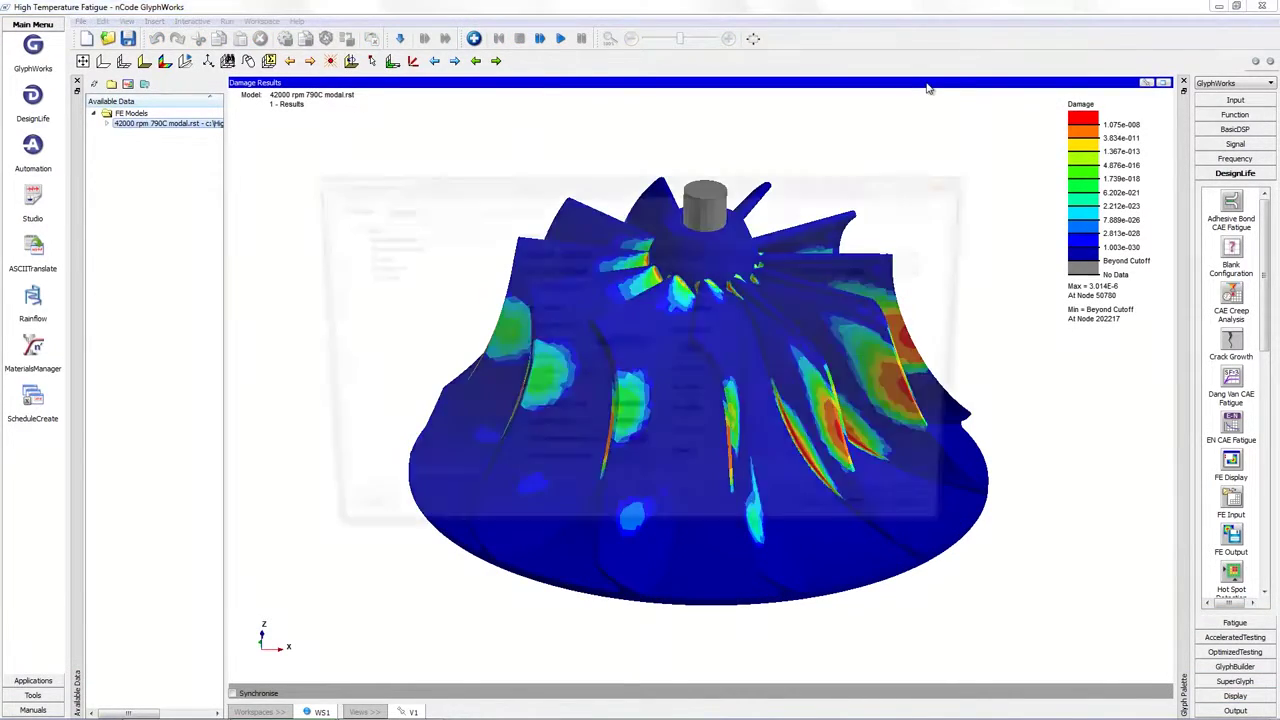
pyautogui.click(368, 277)
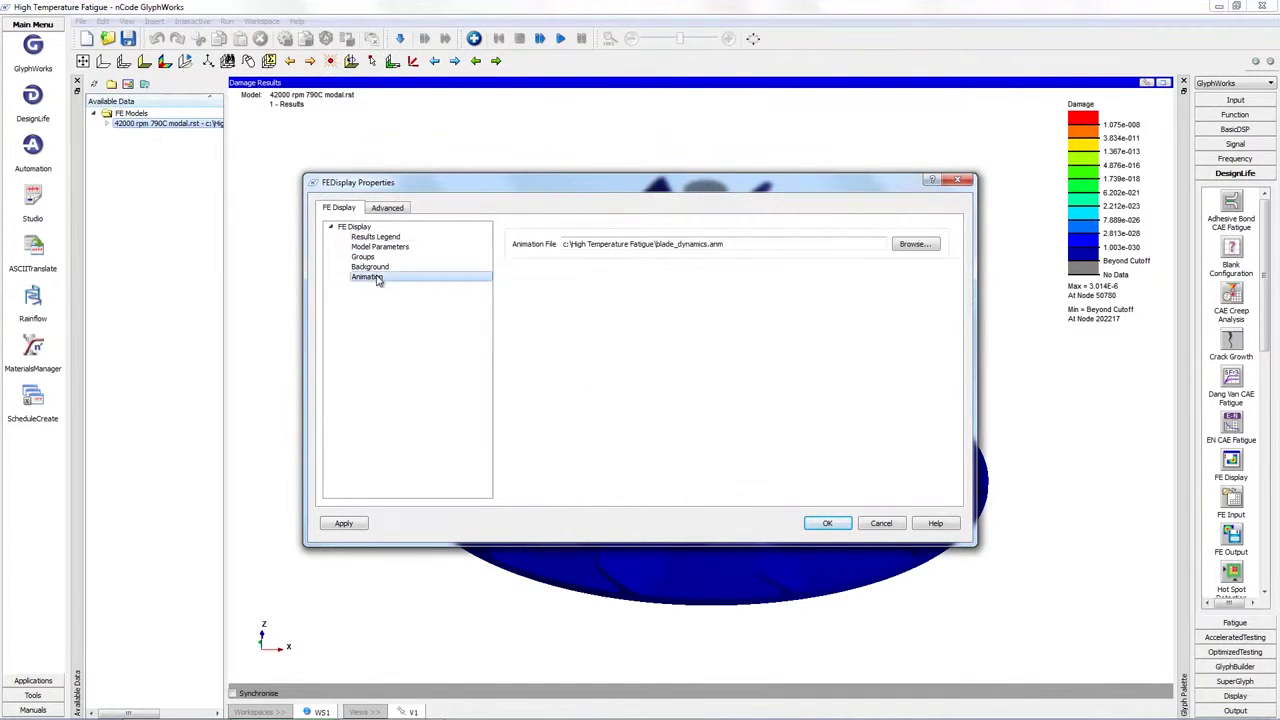
pyautogui.click(880, 524)
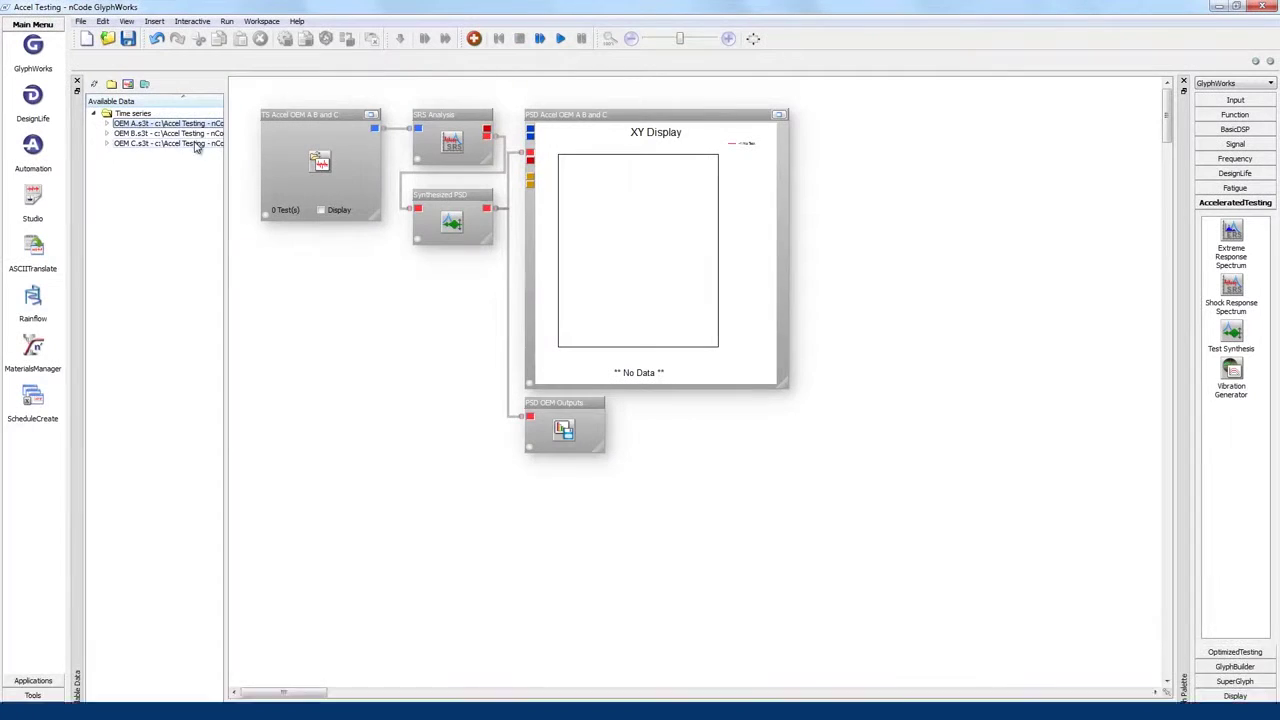
pyautogui.keyDown('shift'); pyautogui.click(197, 144); pyautogui.keyUp('shift')
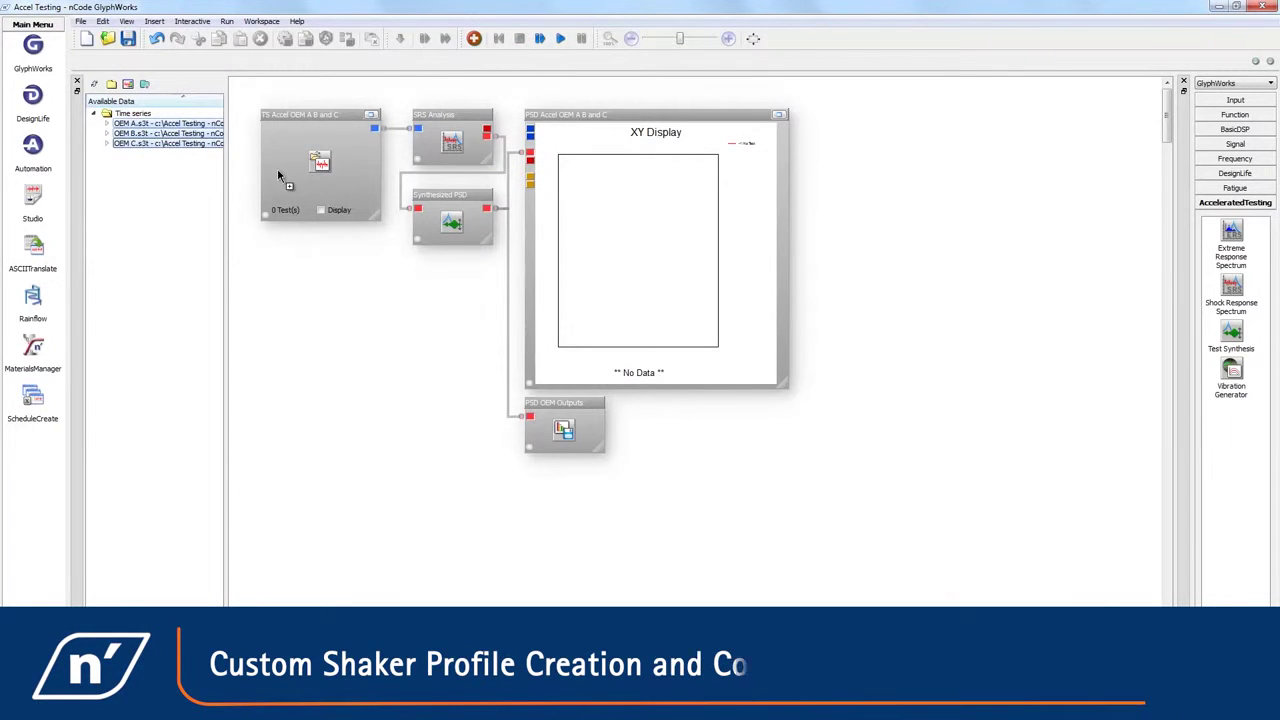
# Load OEM A–C into the time series glyph, compute their PSDs, and begin a new schedule
pyautogui.moveTo(279, 172); pyautogui.dragTo(280, 174)
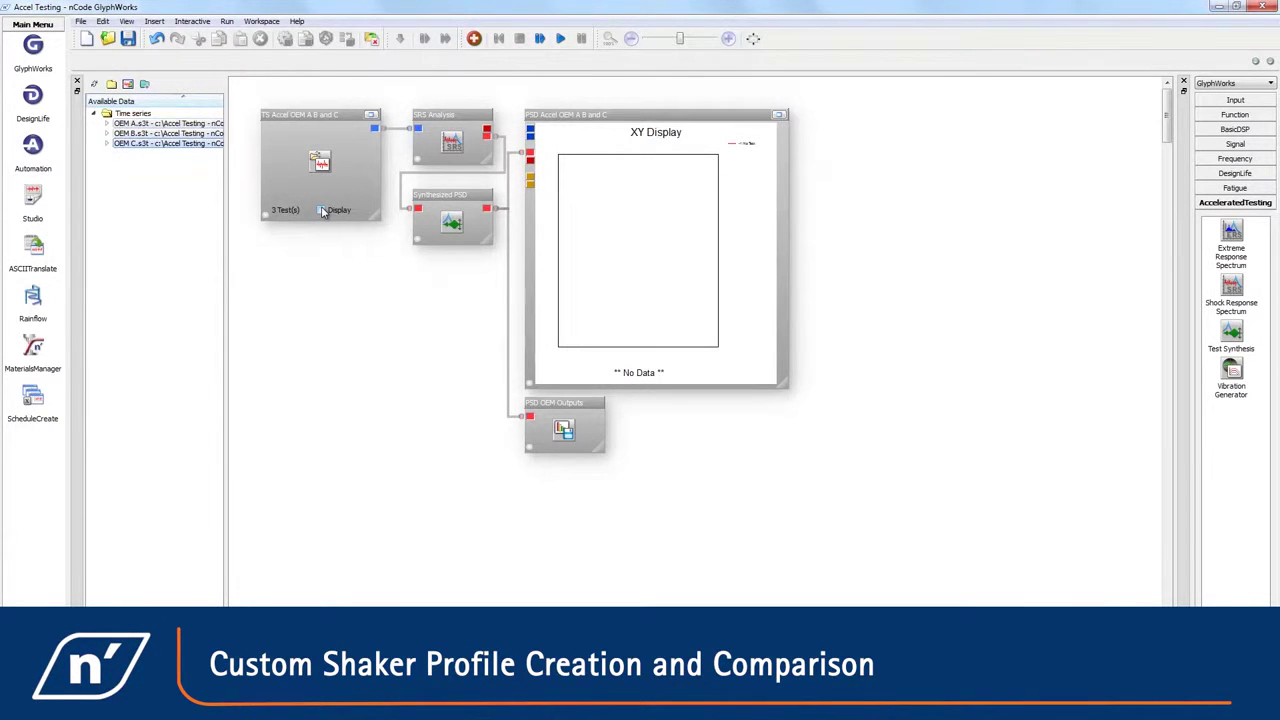
pyautogui.click(321, 210)
pyautogui.click(565, 40)
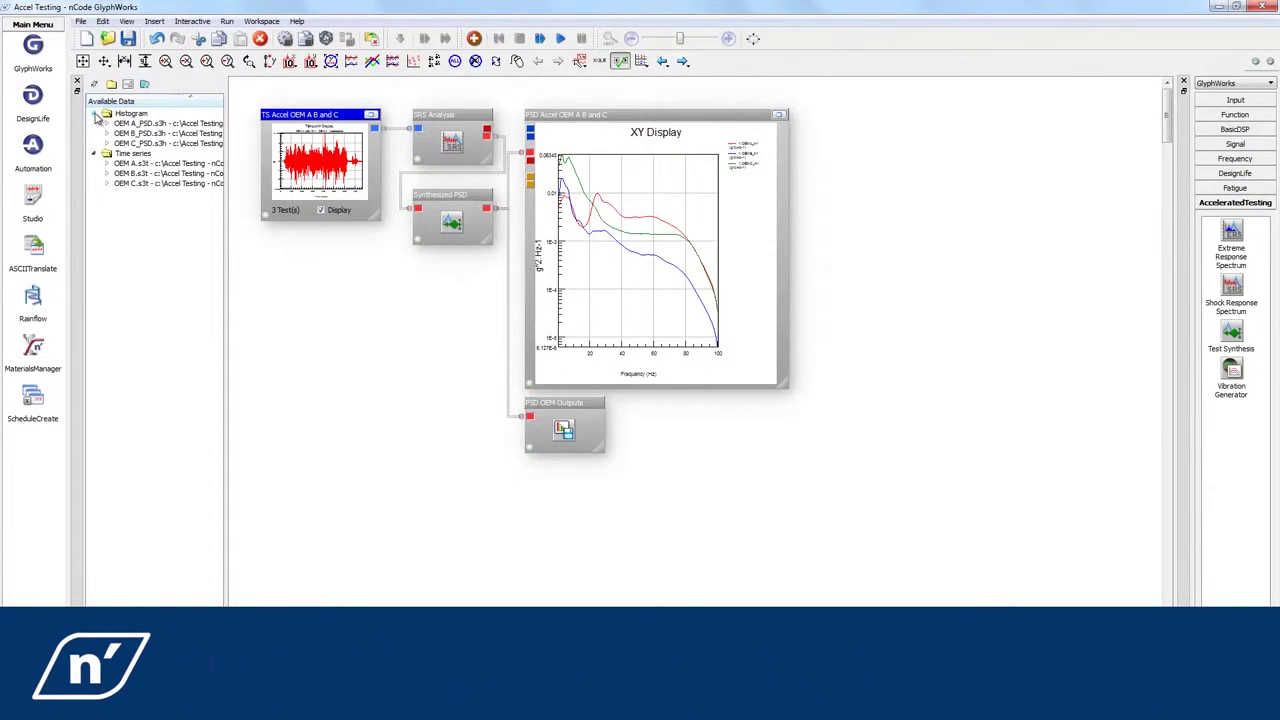
pyautogui.click(33, 400)
pyautogui.click(745, 521)
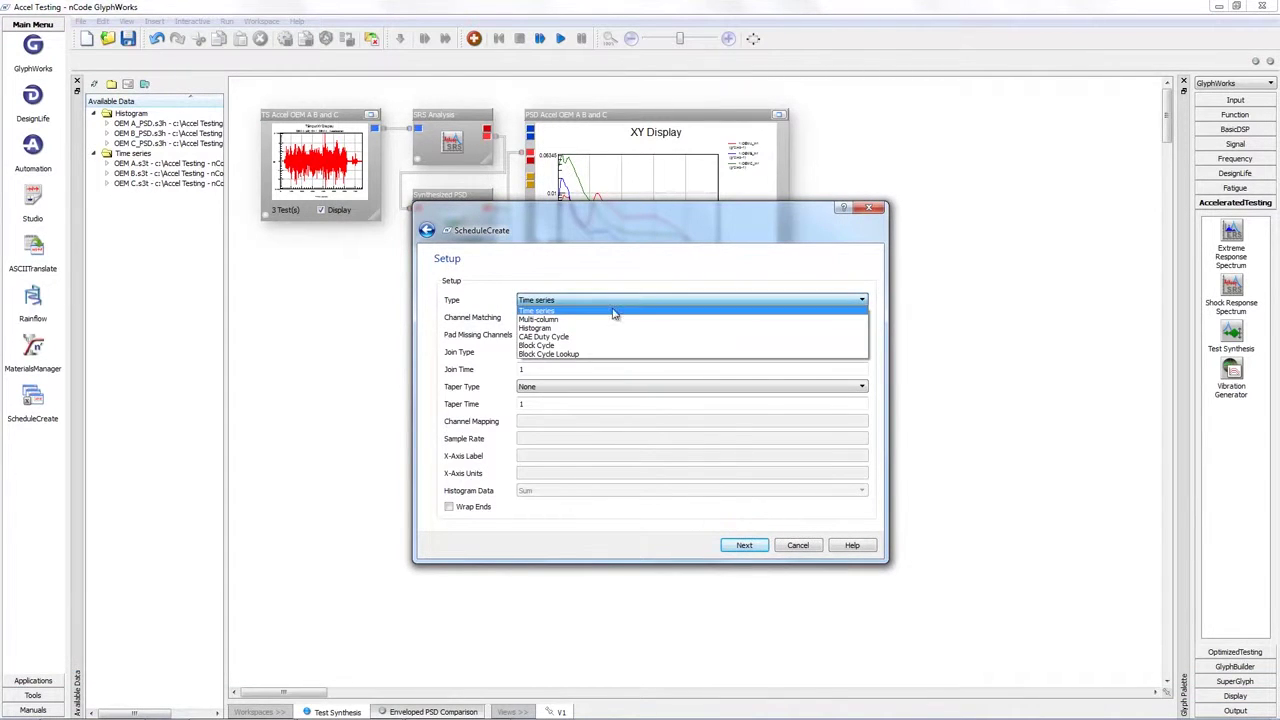
# Make the schedule a Histogram type combining histogram data by Max
pyautogui.click(619, 330)
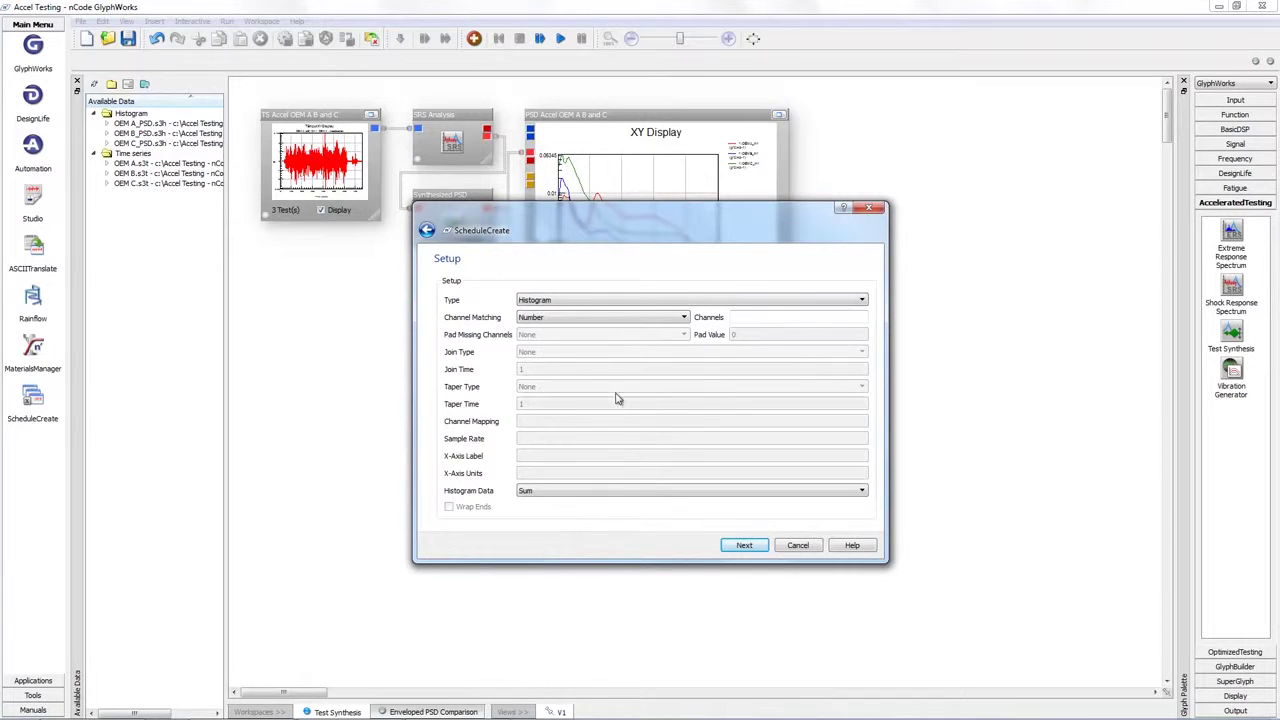
pyautogui.click(628, 492)
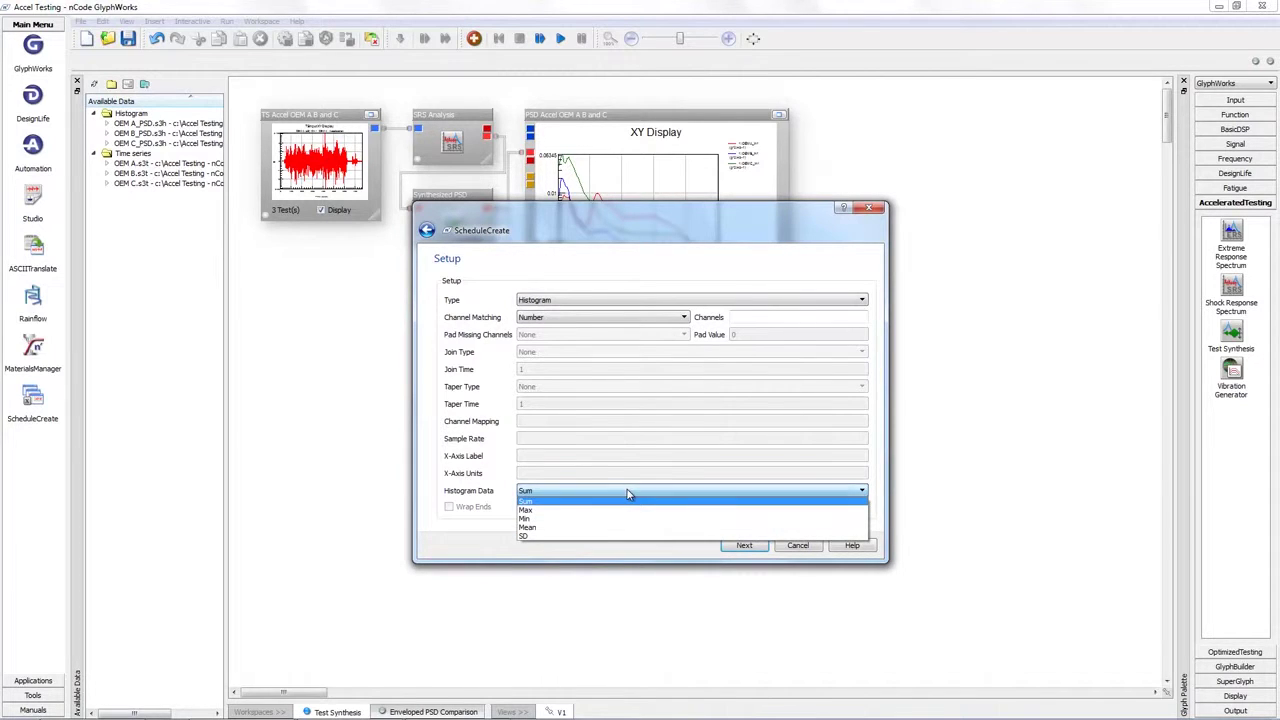
pyautogui.click(630, 511)
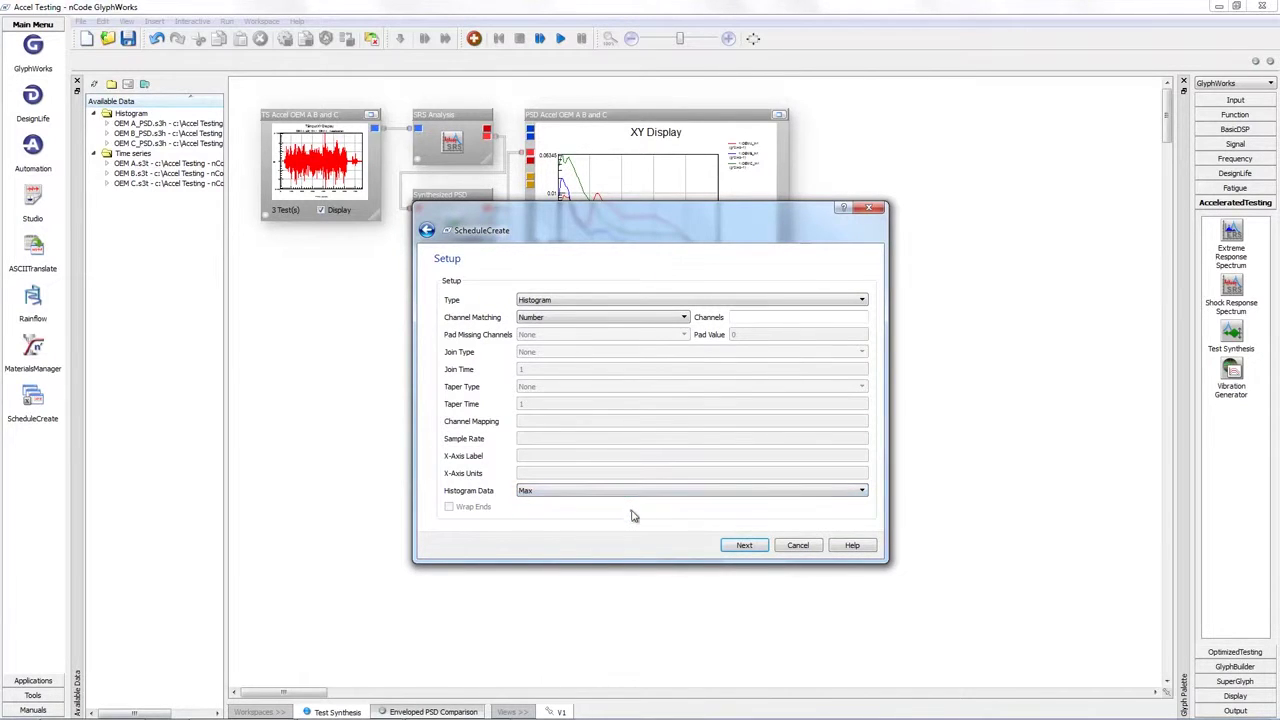
pyautogui.click(747, 545)
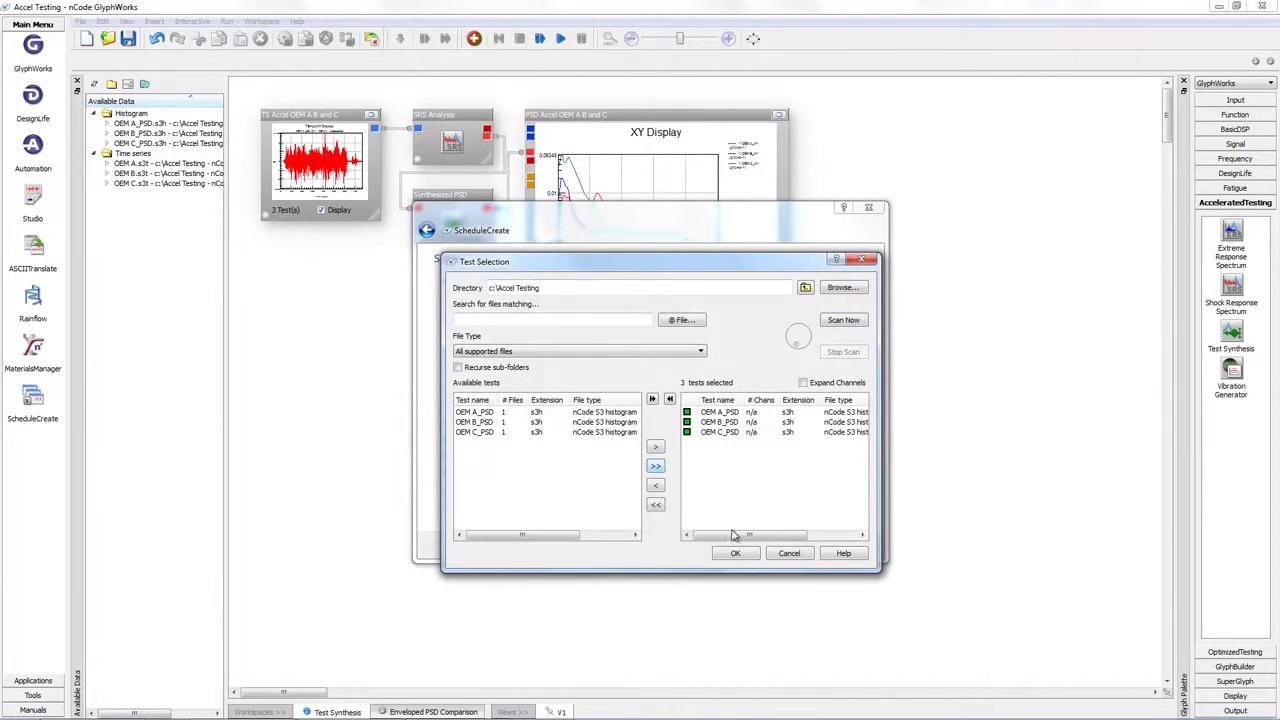
# Add the three OEM PSD files as events and finish the MAX Envelope schedule
pyautogui.click(746, 557)
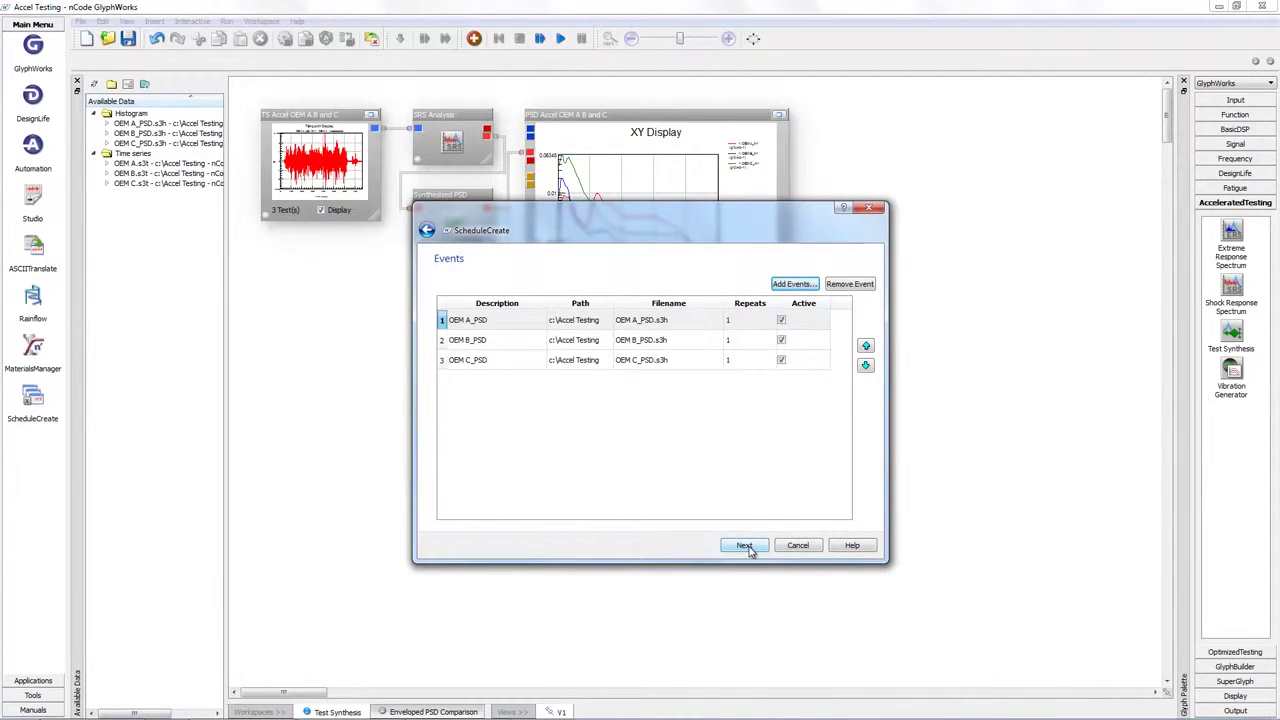
pyautogui.click(746, 546)
pyautogui.click(749, 549)
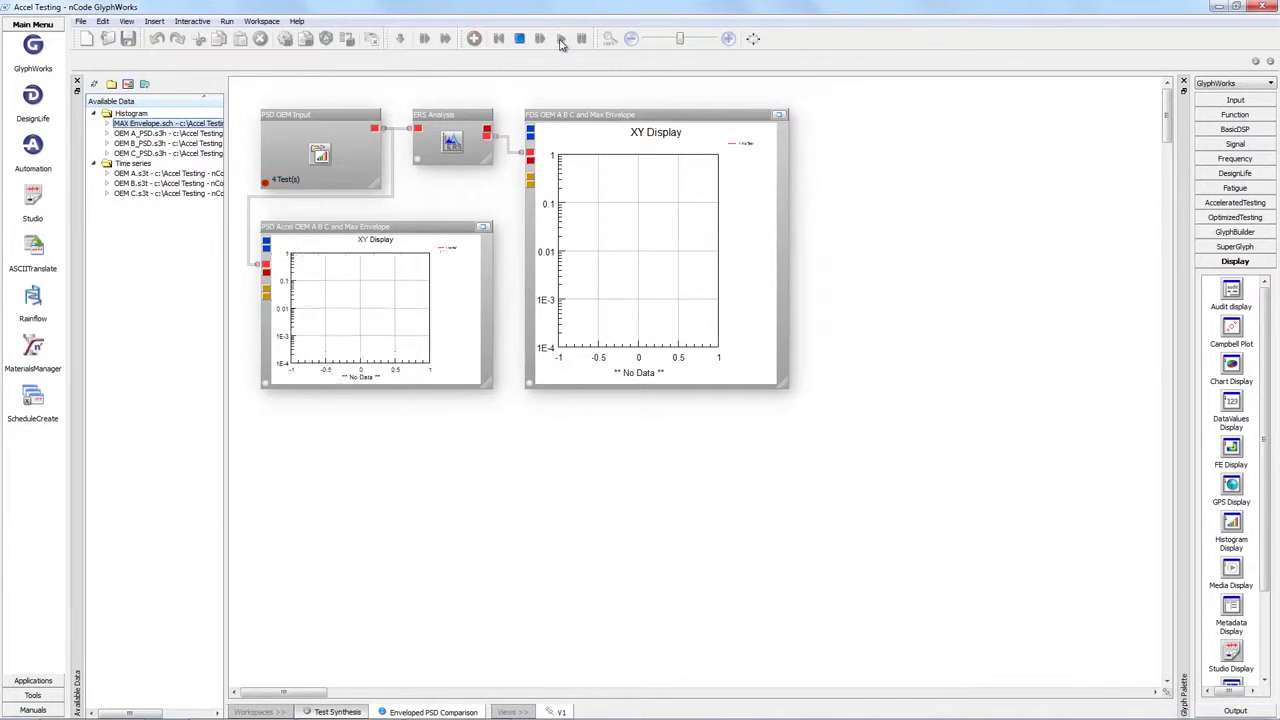
# Run the Enveloped PSD Comparison workflow to plot its PSD and FDS curves
pyautogui.click(561, 39)
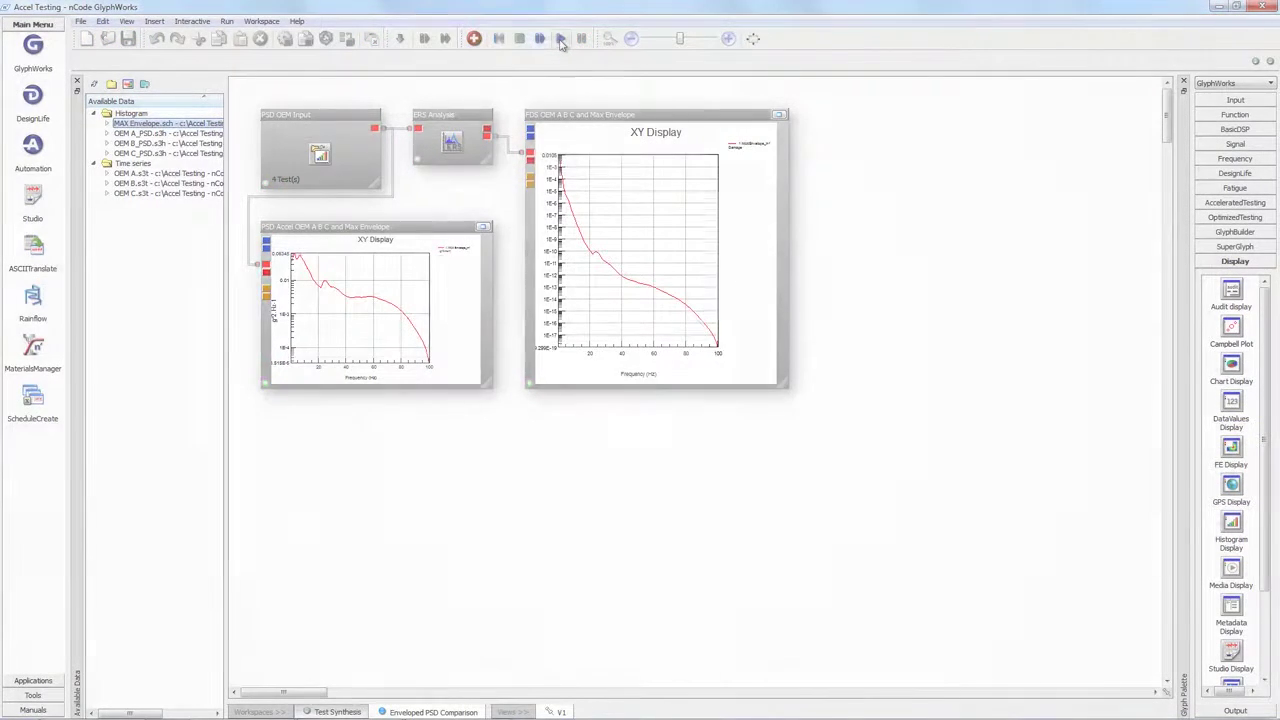